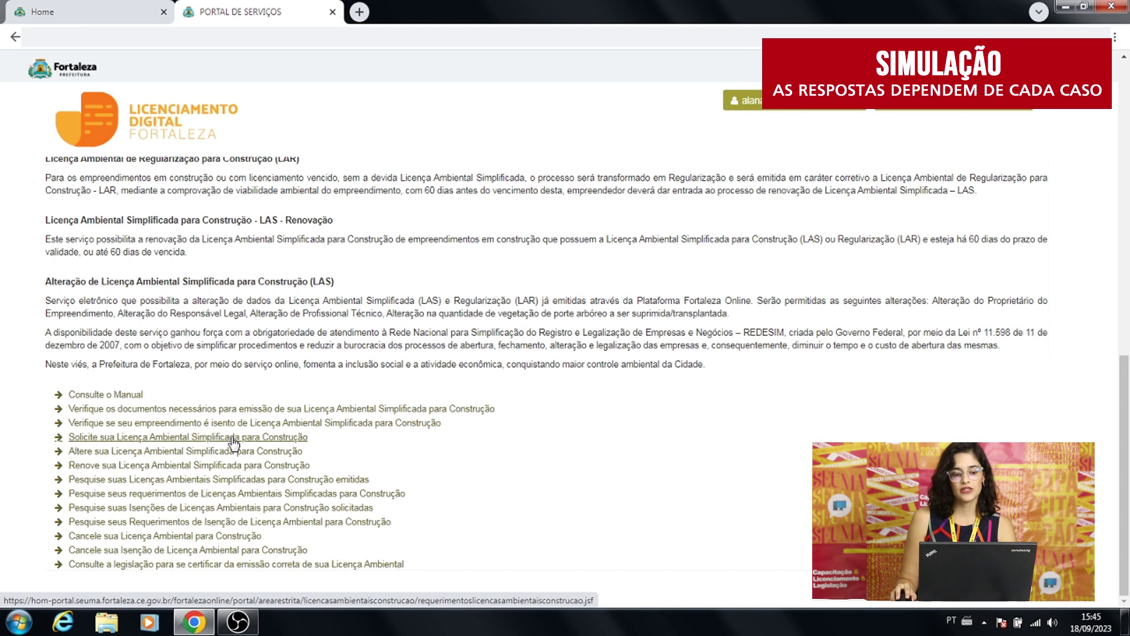
Open the simplified environmental construction licence request and choose 'Informar o Protocolo'.
click(233, 438)
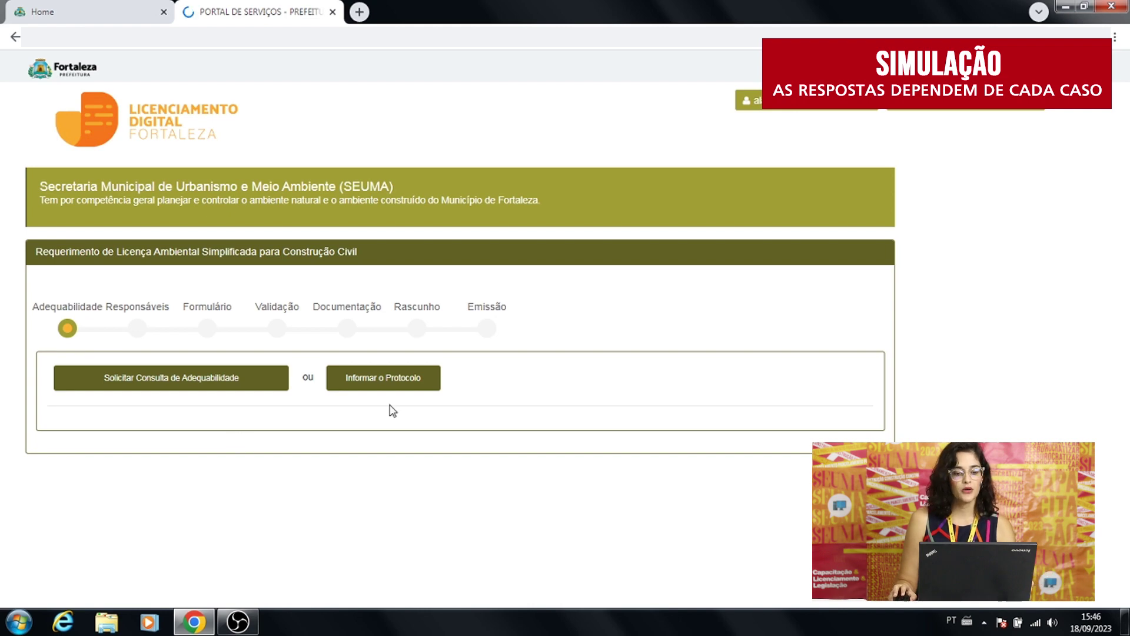
click(381, 383)
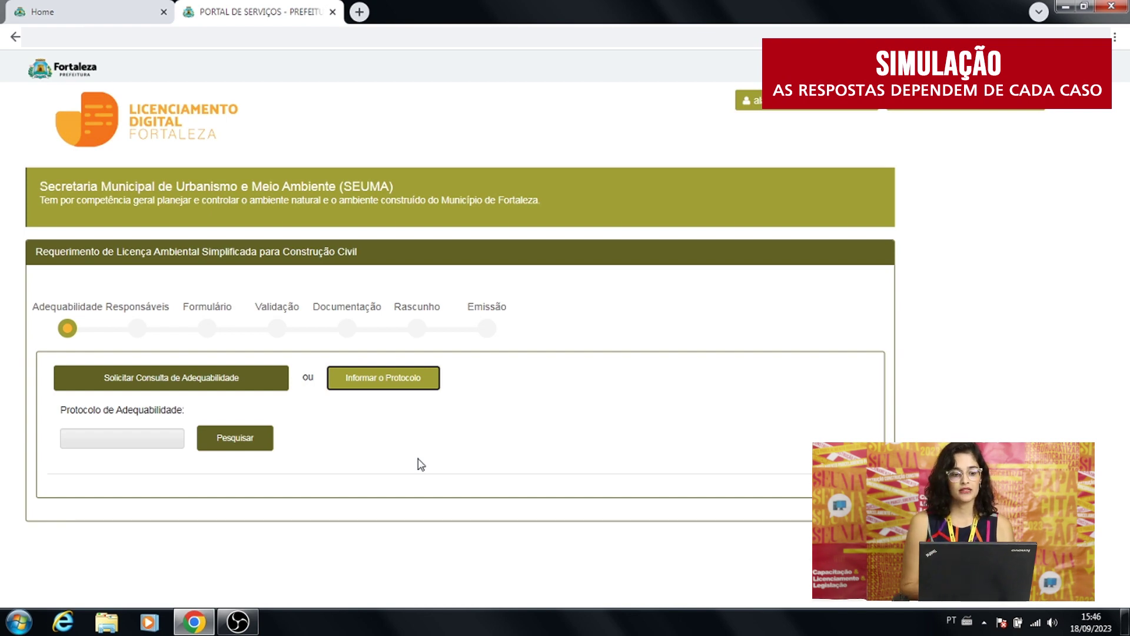
Search the existing adequacy protocol and scroll to its Deferido result and the Questionário.
click(70, 437)
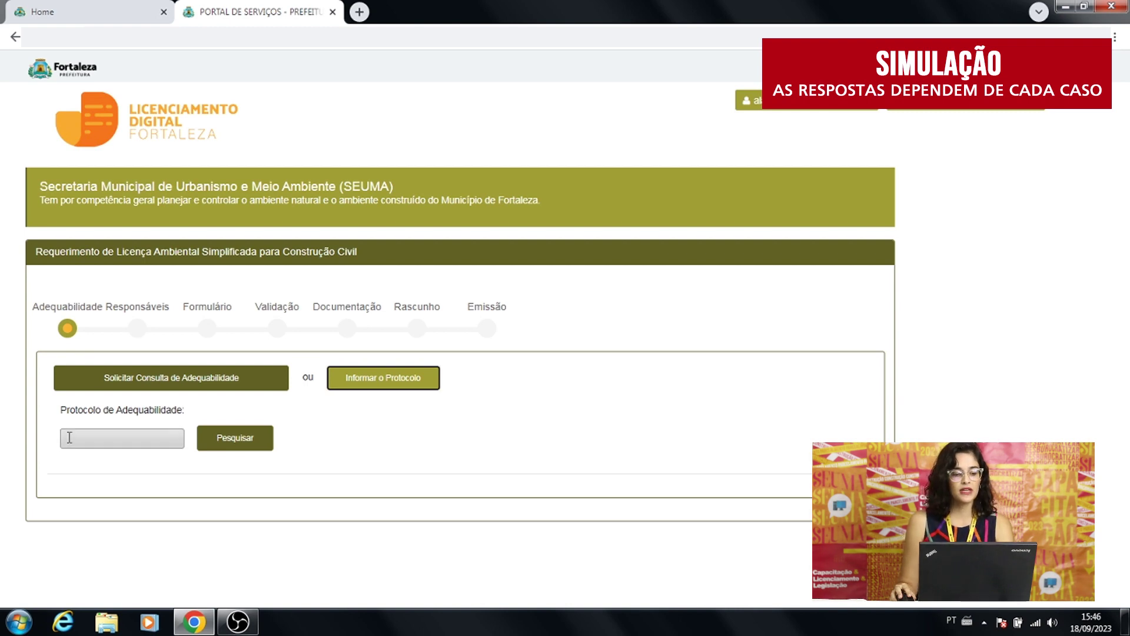
click(70, 438)
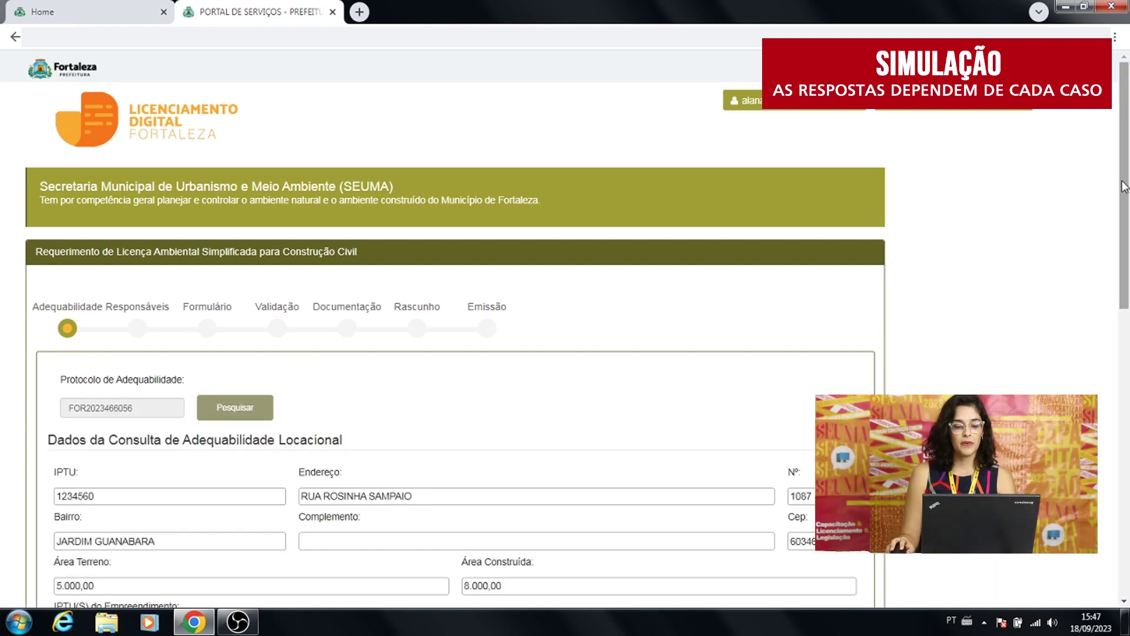
drag(1124, 186, 1120, 447)
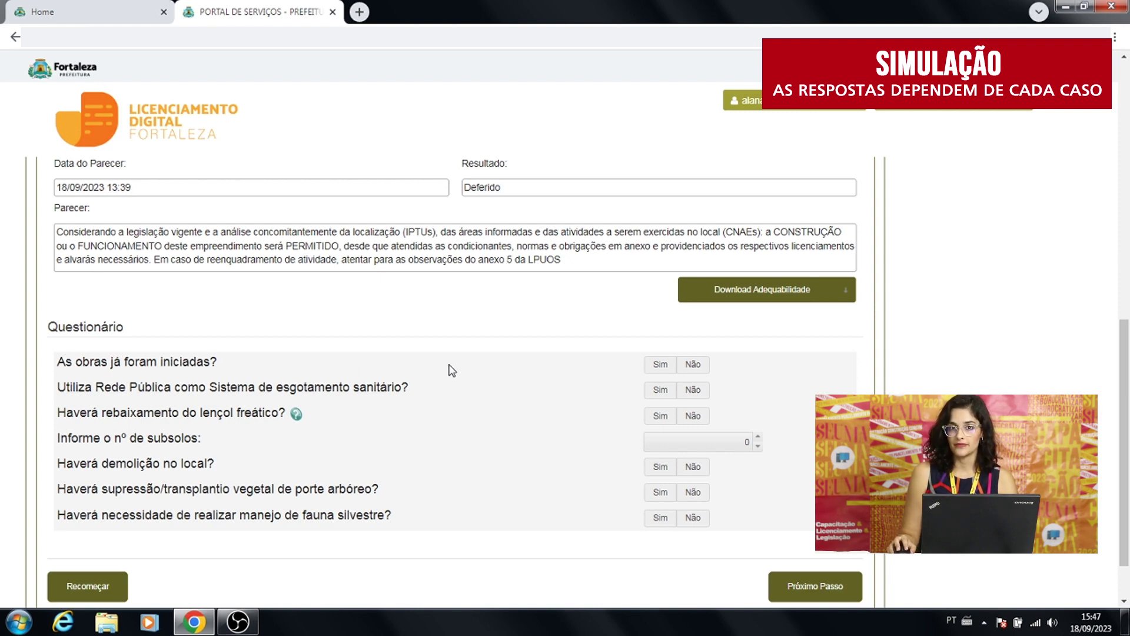
Answer Não to works started, Sim to the public sewage network, Não to water-table lowering.
click(696, 367)
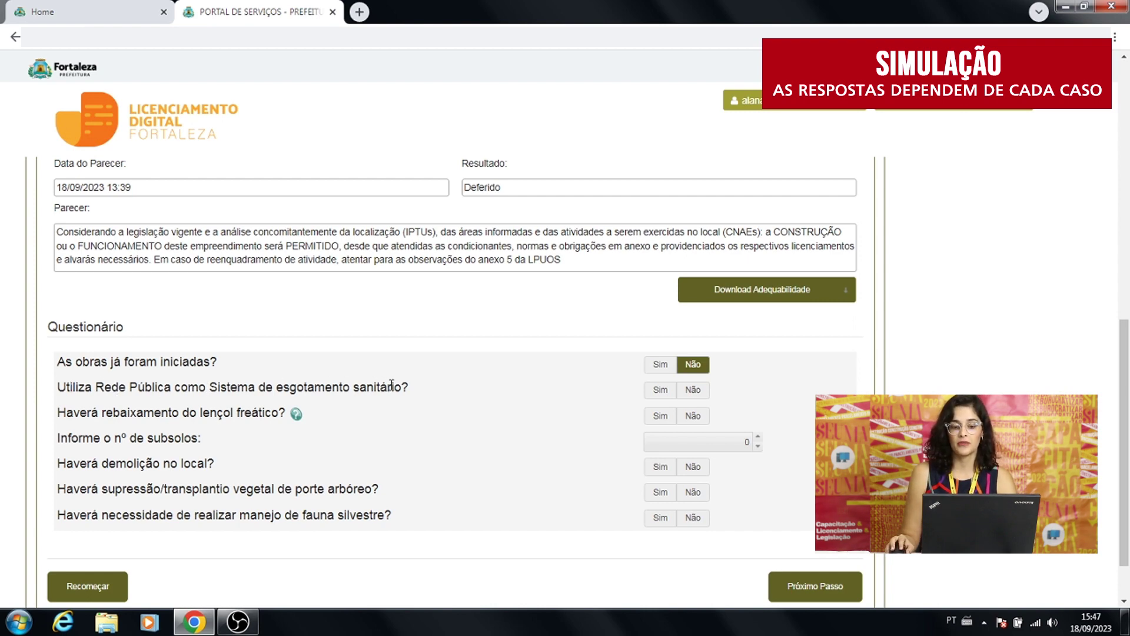
click(656, 395)
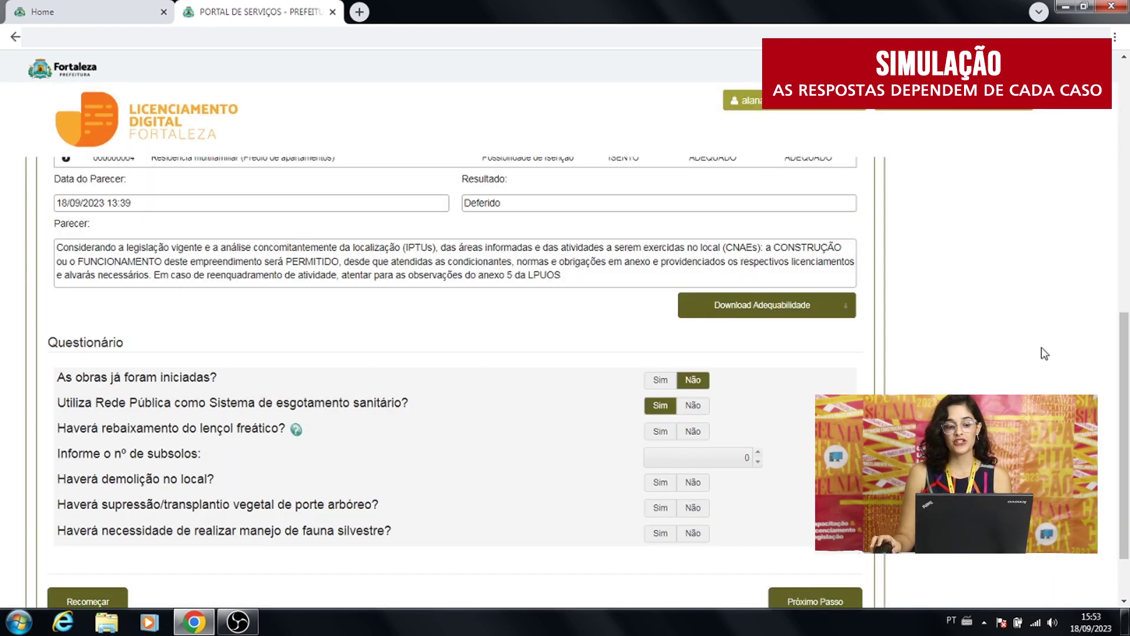
click(694, 432)
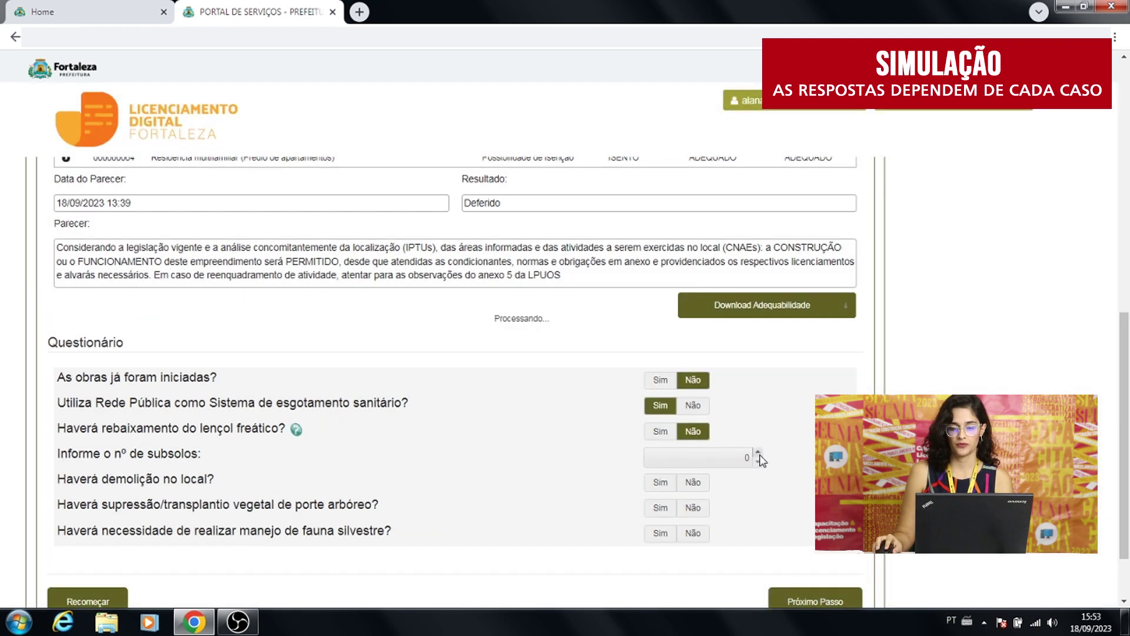
Set basement levels to 1 and answer Não to wildlife management.
click(758, 453)
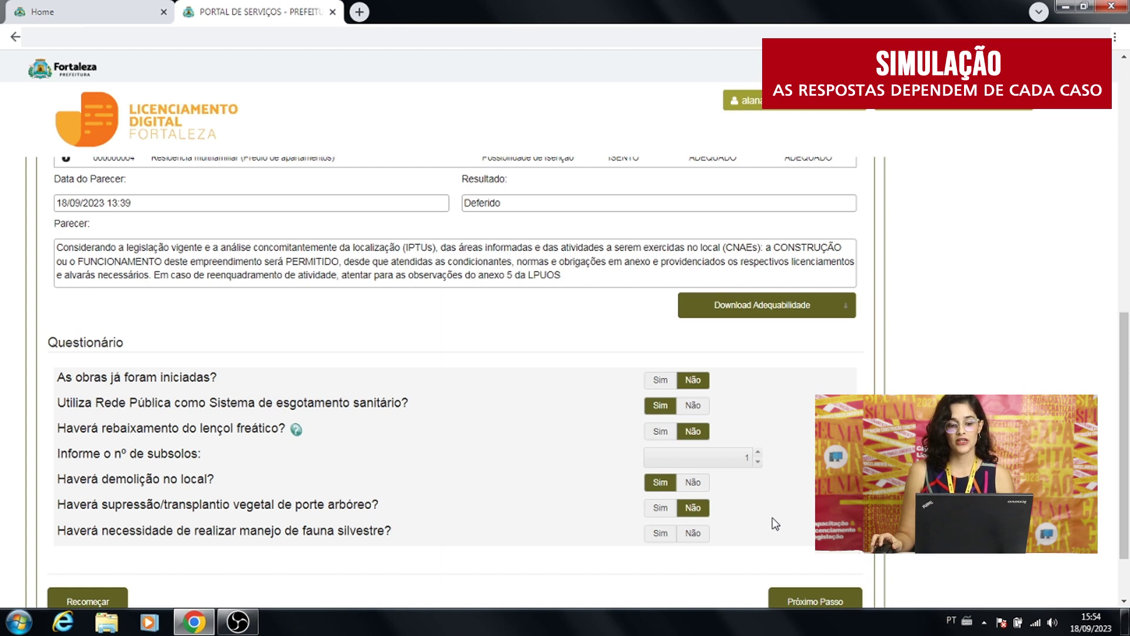
click(693, 533)
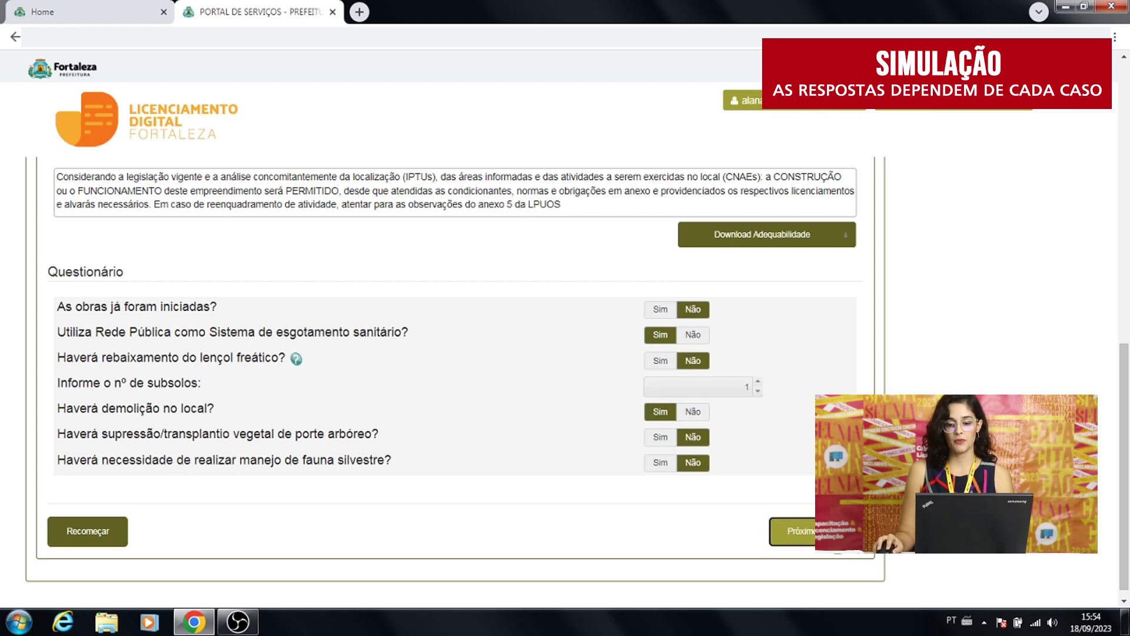
Accept the 'condicionantes' notice and advance the request to the Responsáveis step.
click(795, 531)
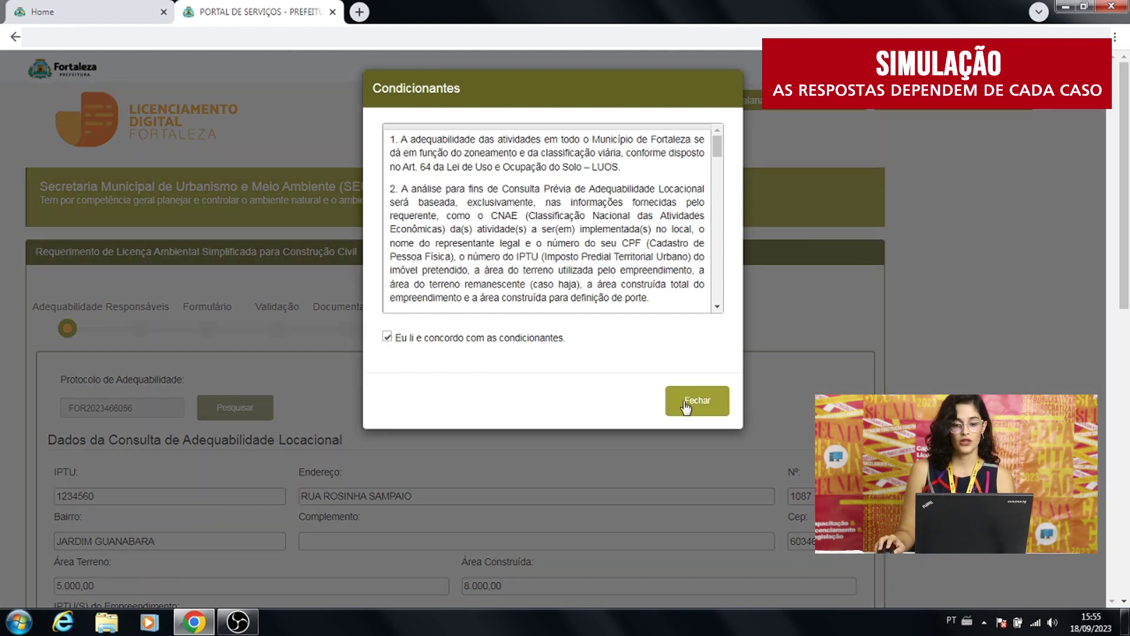
click(687, 412)
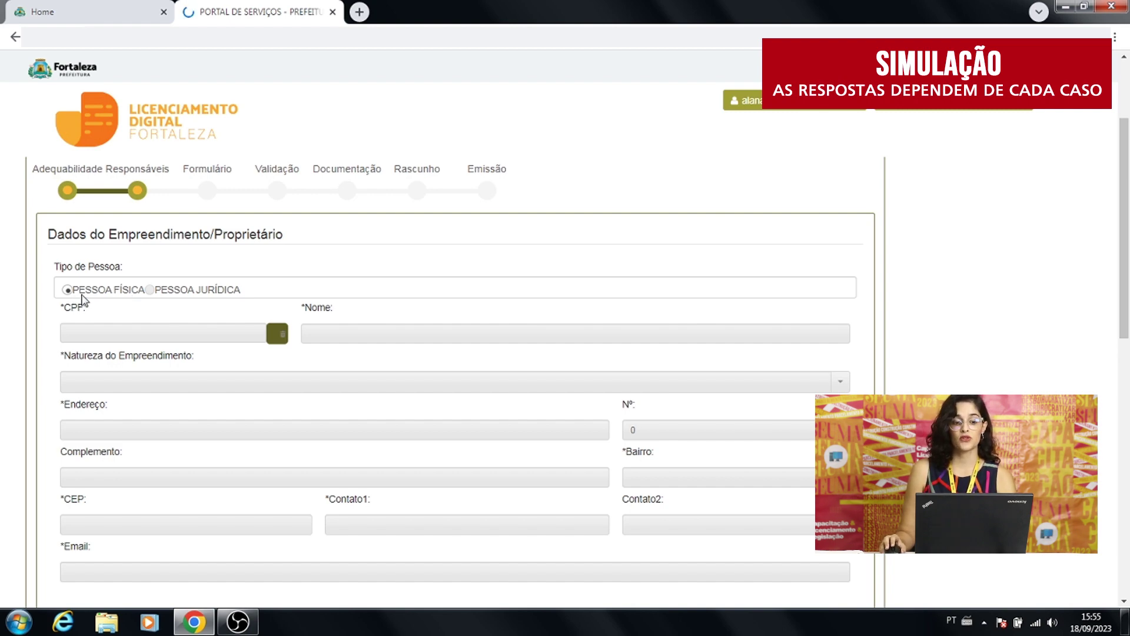
click(70, 332)
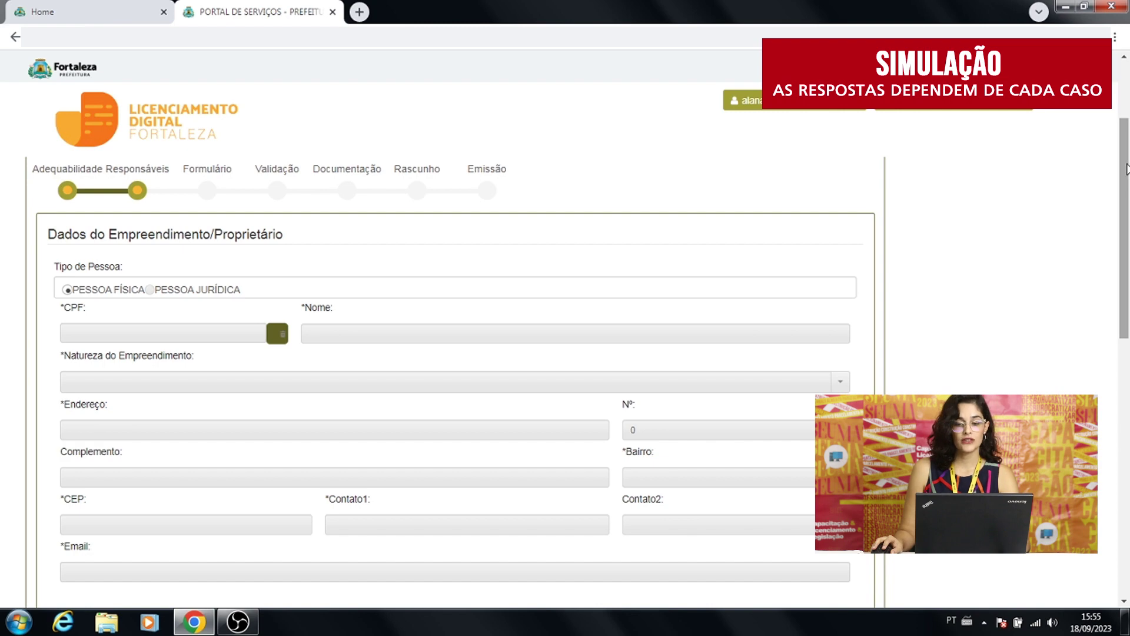
drag(1126, 169, 1127, 334)
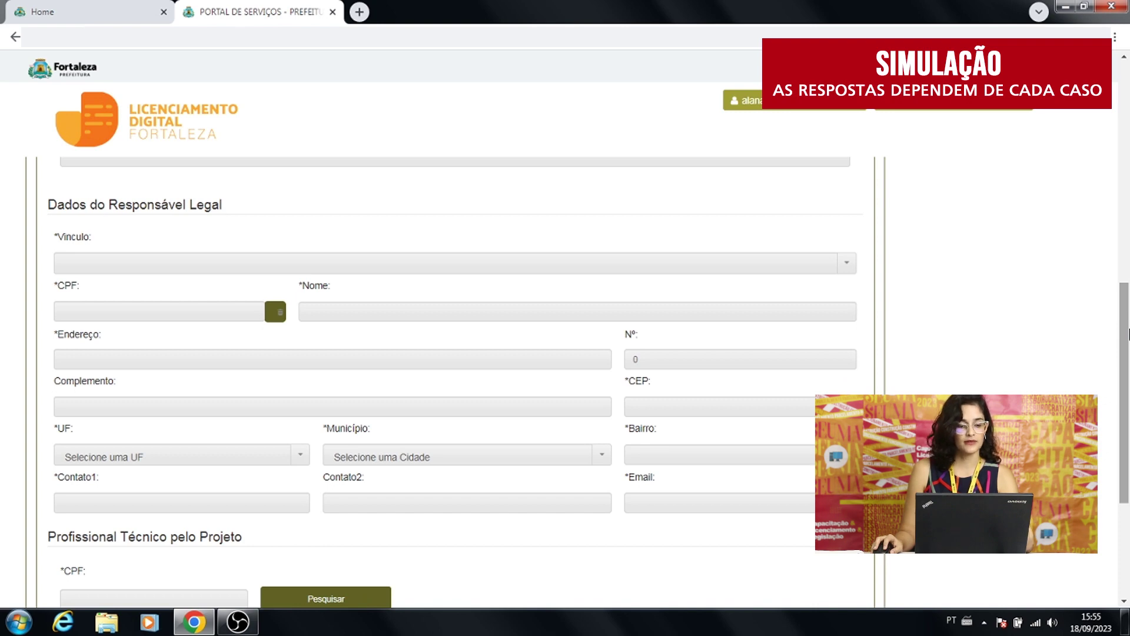
drag(1127, 334, 1127, 422)
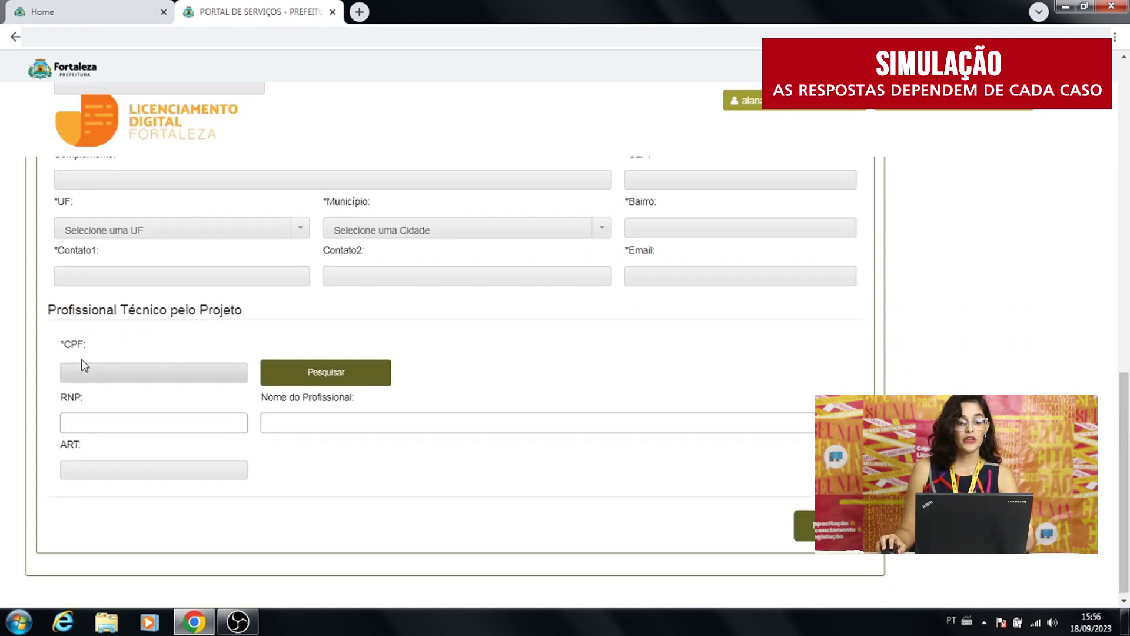
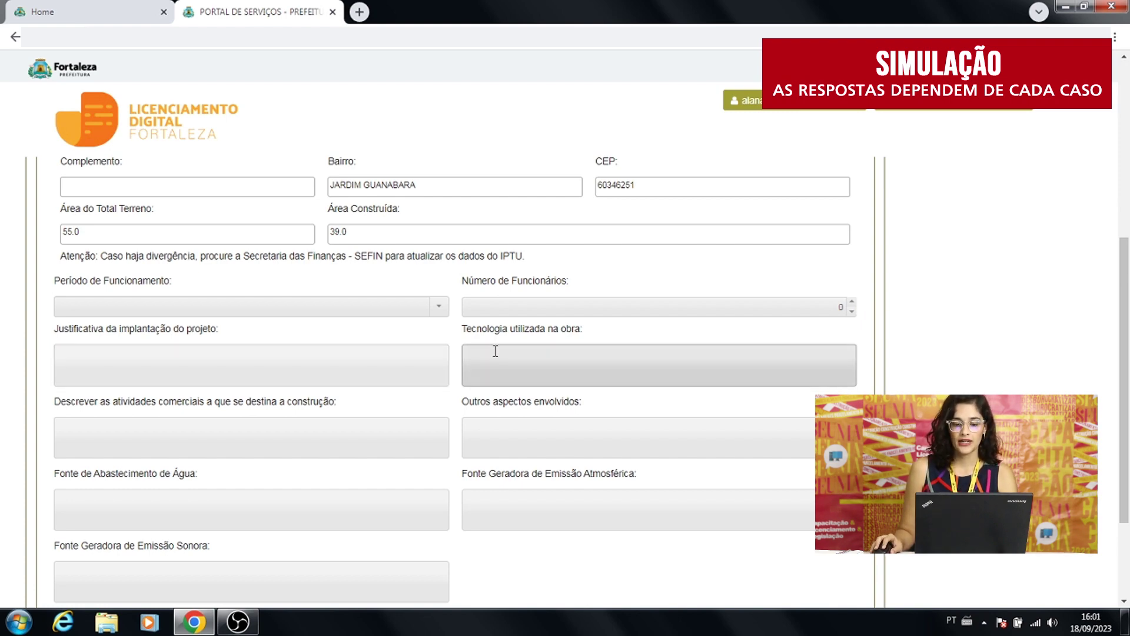
Scroll down the form to reach the Validação step's PGRCC section.
scroll(141, 412, down, 1)
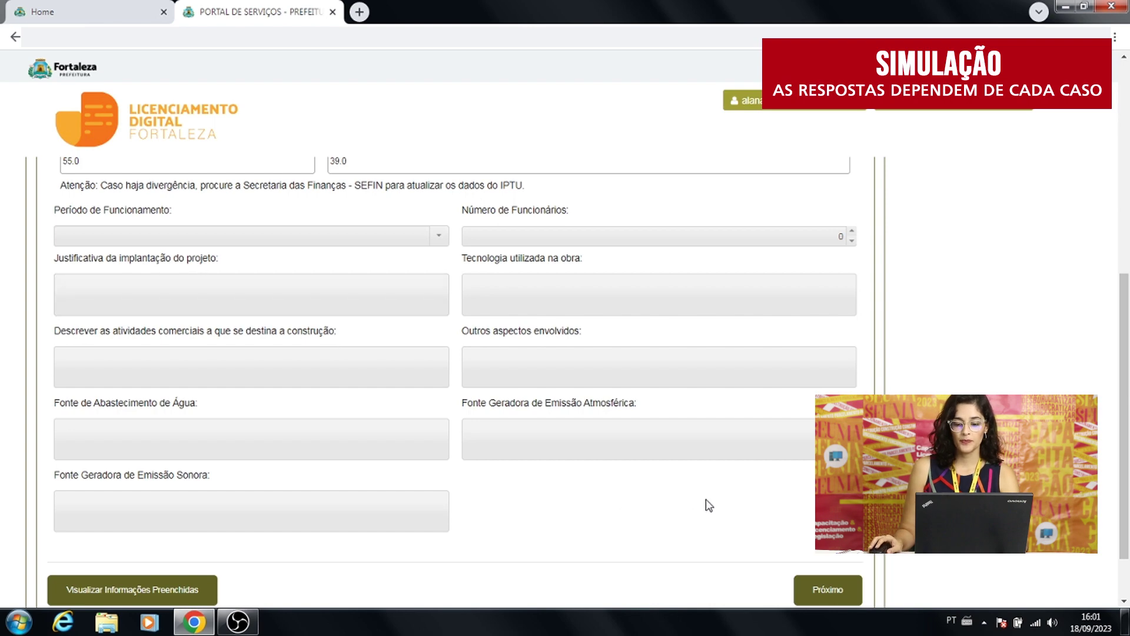
scroll(709, 505, down, 1)
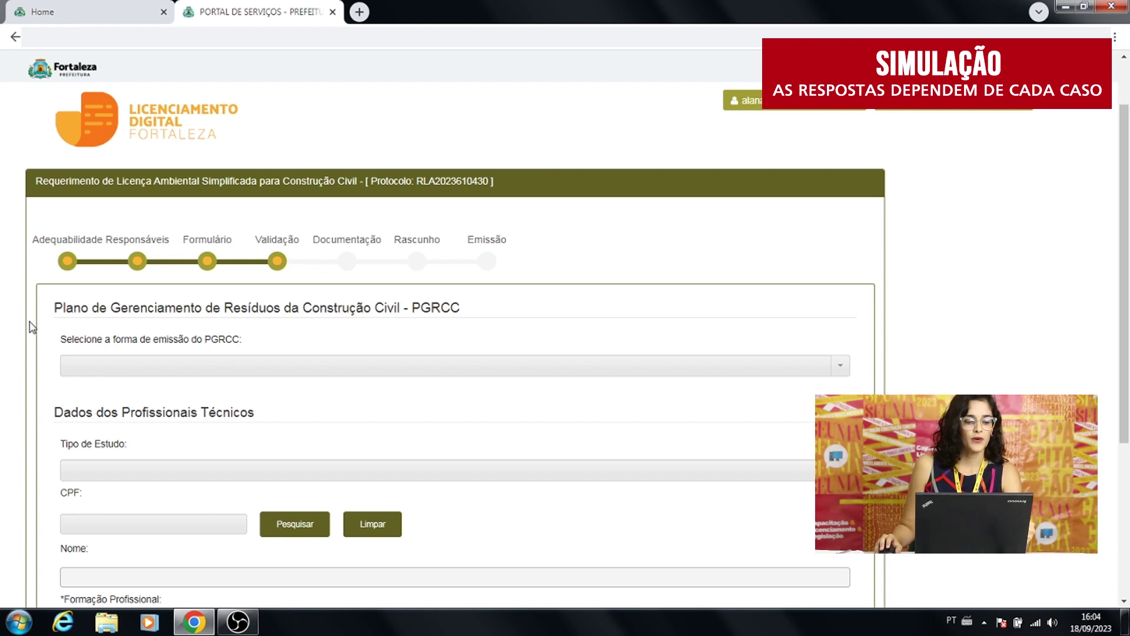
Set PGRCC emission to 'Emitido pelo Fortaleza Online' and fill in the Número do Plano Online.
click(120, 368)
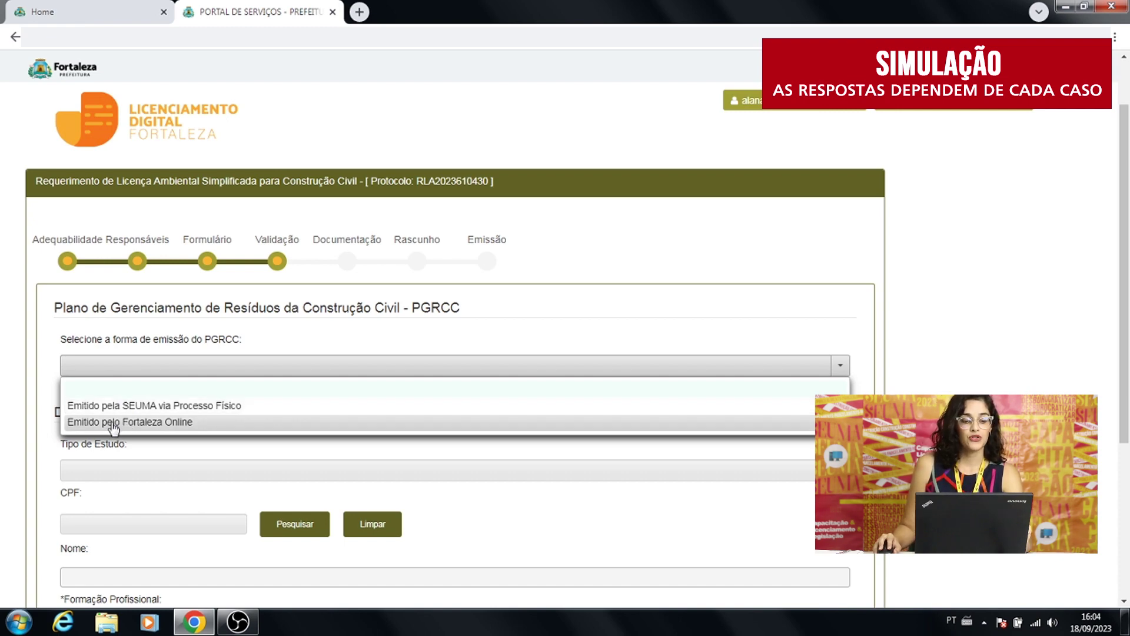
click(125, 422)
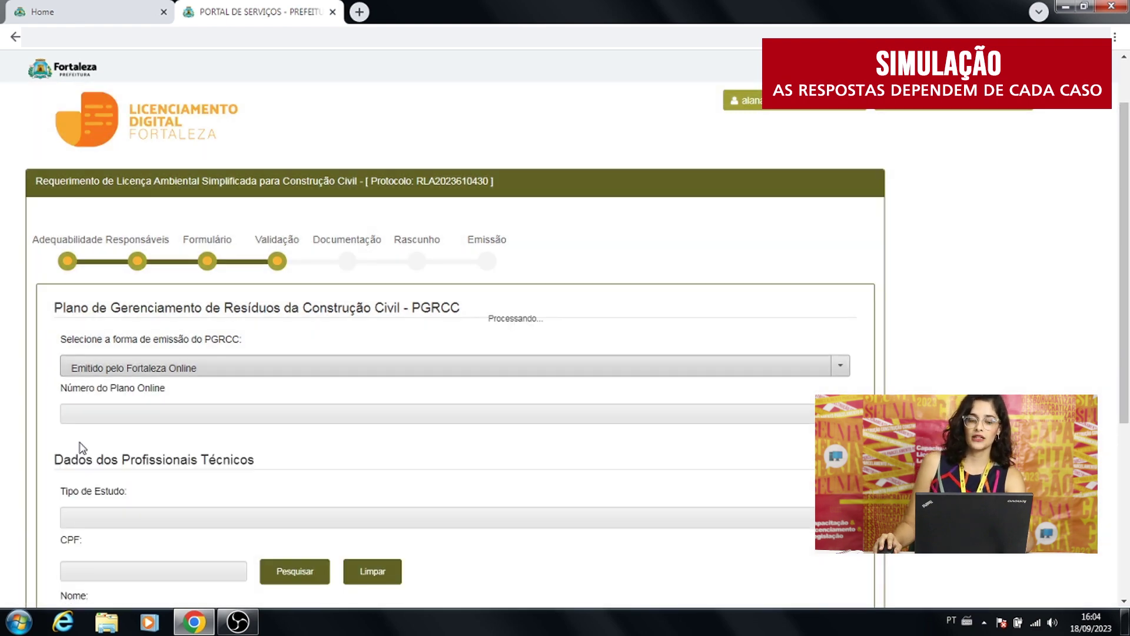
click(91, 415)
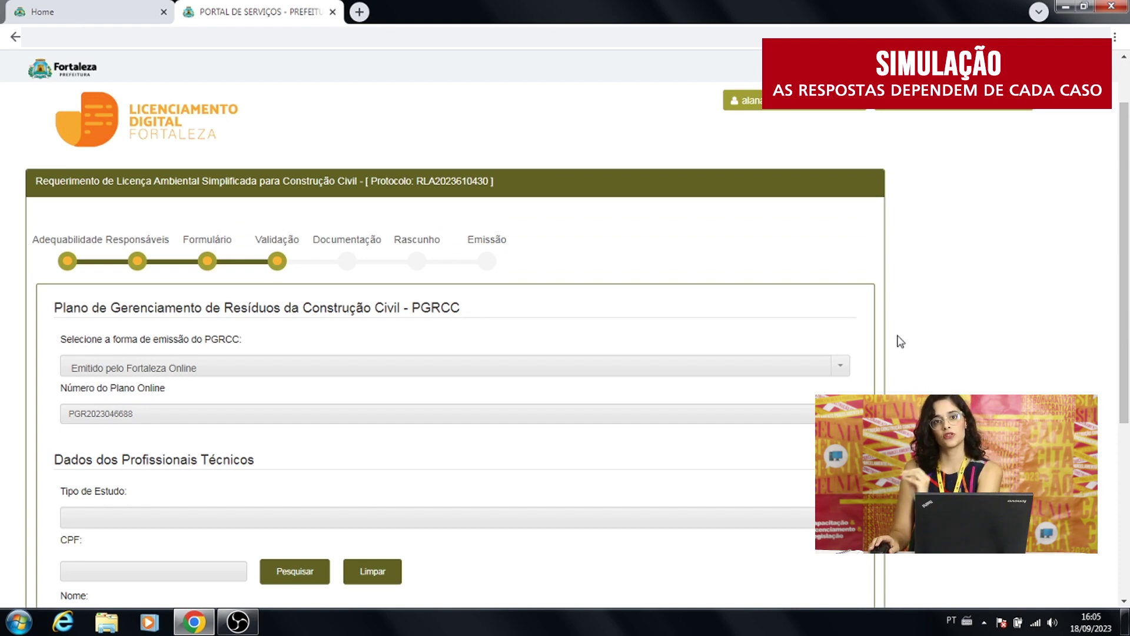
Choose EAS/RAS as the Tipo de Estudo.
scroll(890, 336, down, 2)
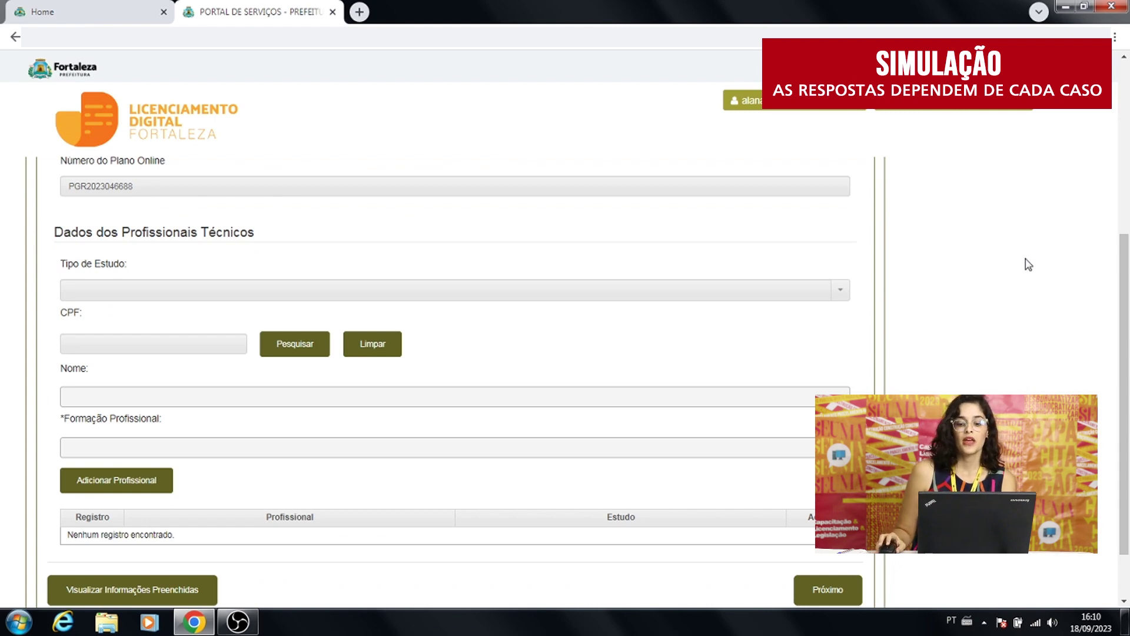
click(848, 297)
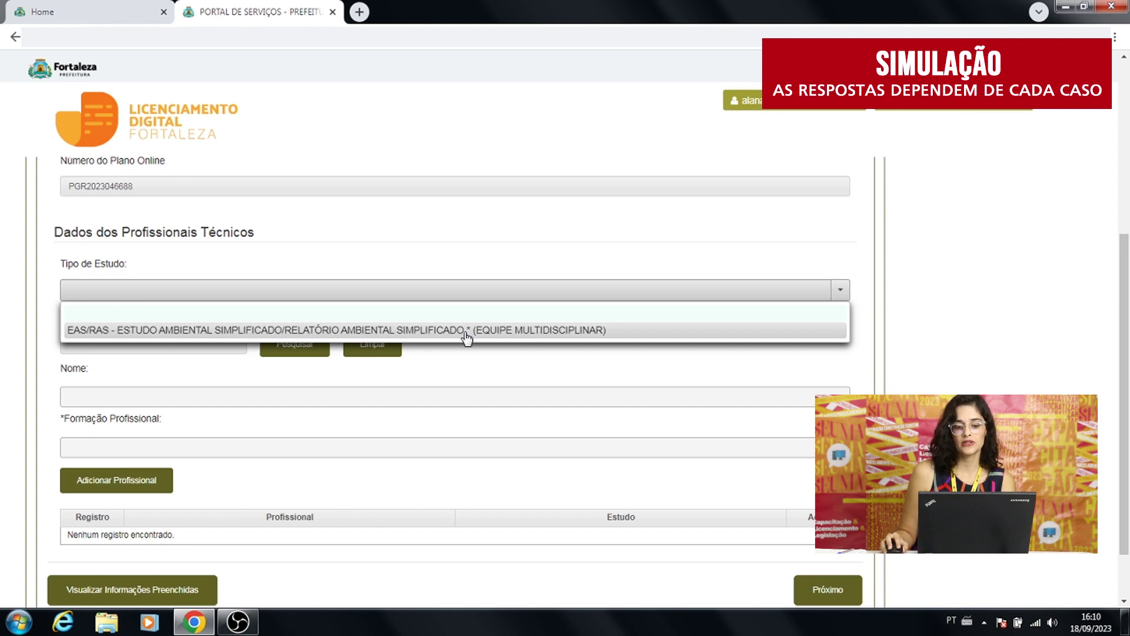
click(467, 331)
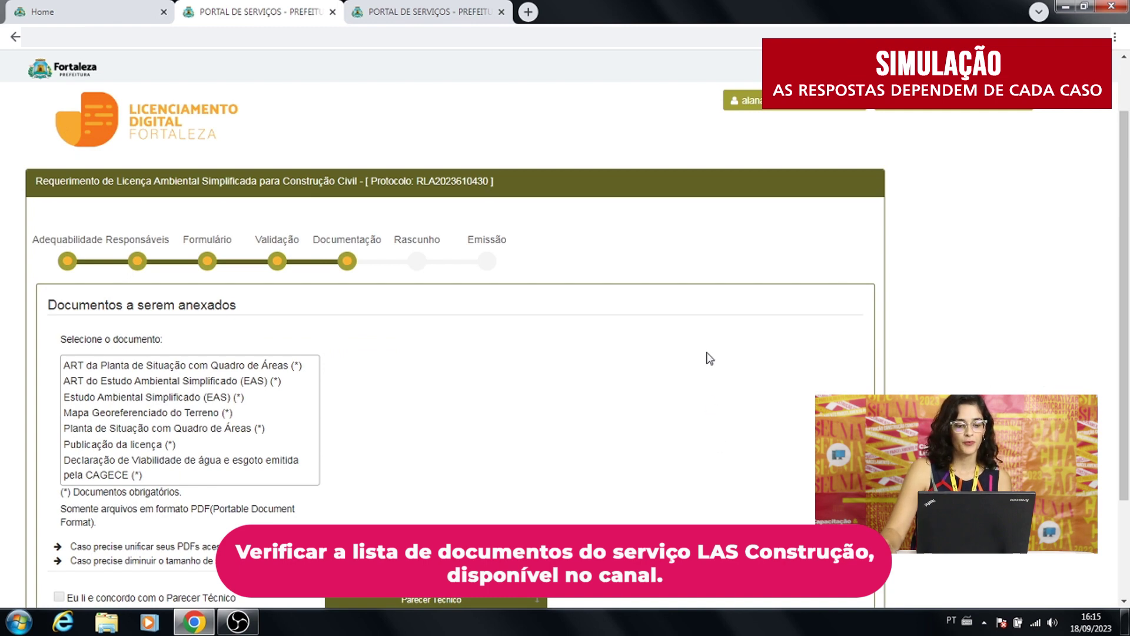
scroll(710, 358, down, 1)
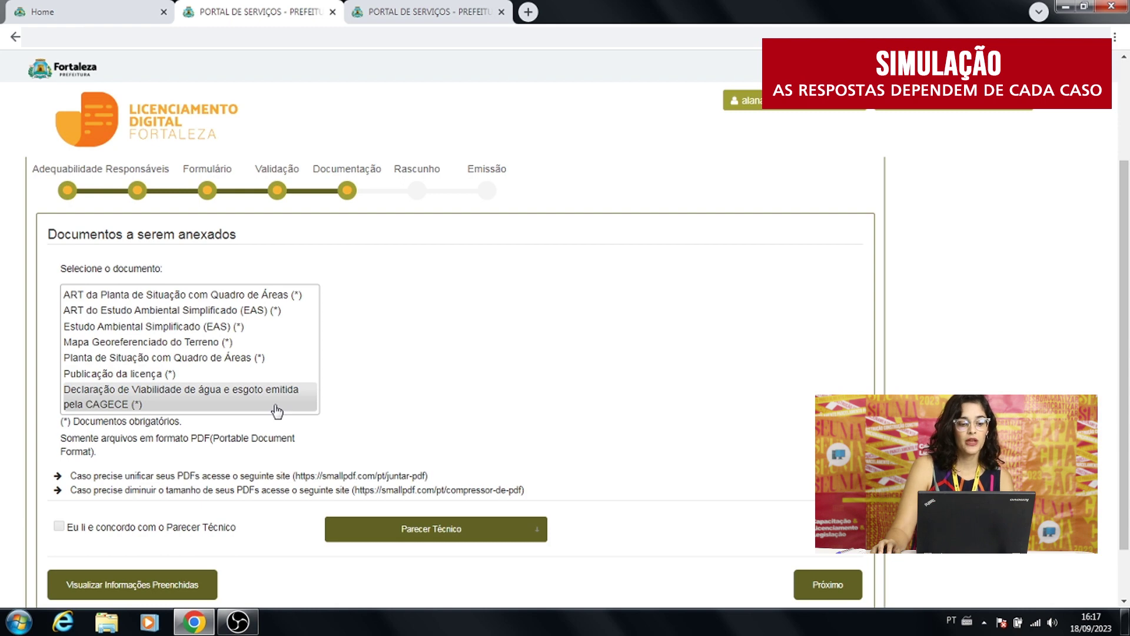
Select 'ART da Planta de Situação com Quadro de Áreas' to show its guidance and file upload.
click(295, 298)
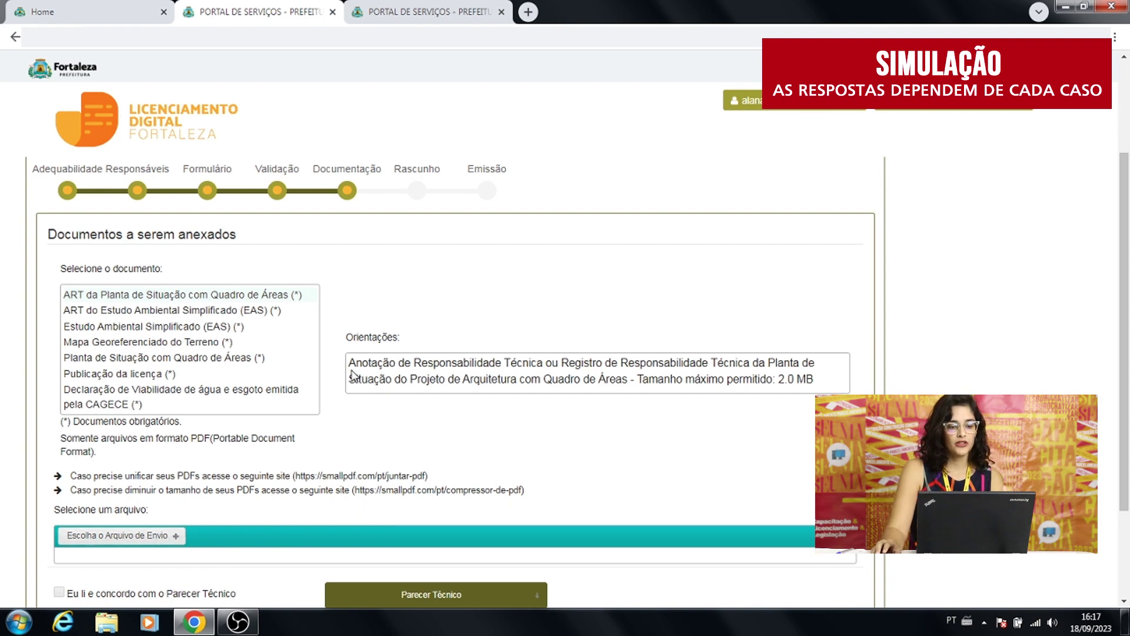
scroll(350, 378, down, 1)
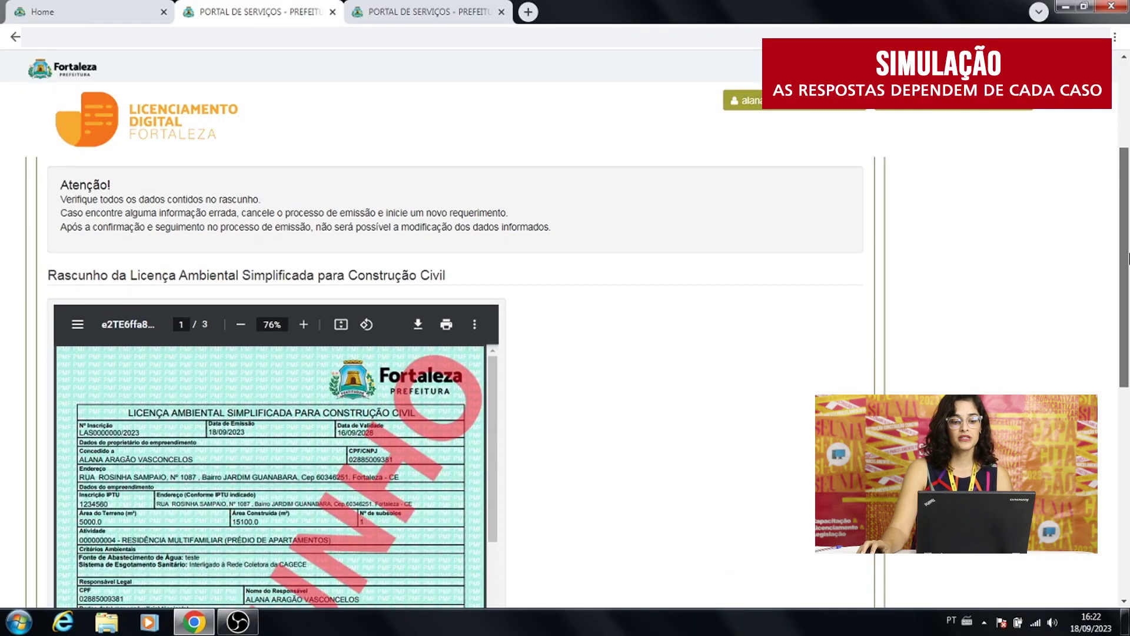
Review the draft licence PDF, then accept the responsibility term with 'Eu li e concordo' and close it.
scroll(1128, 333, down, 3)
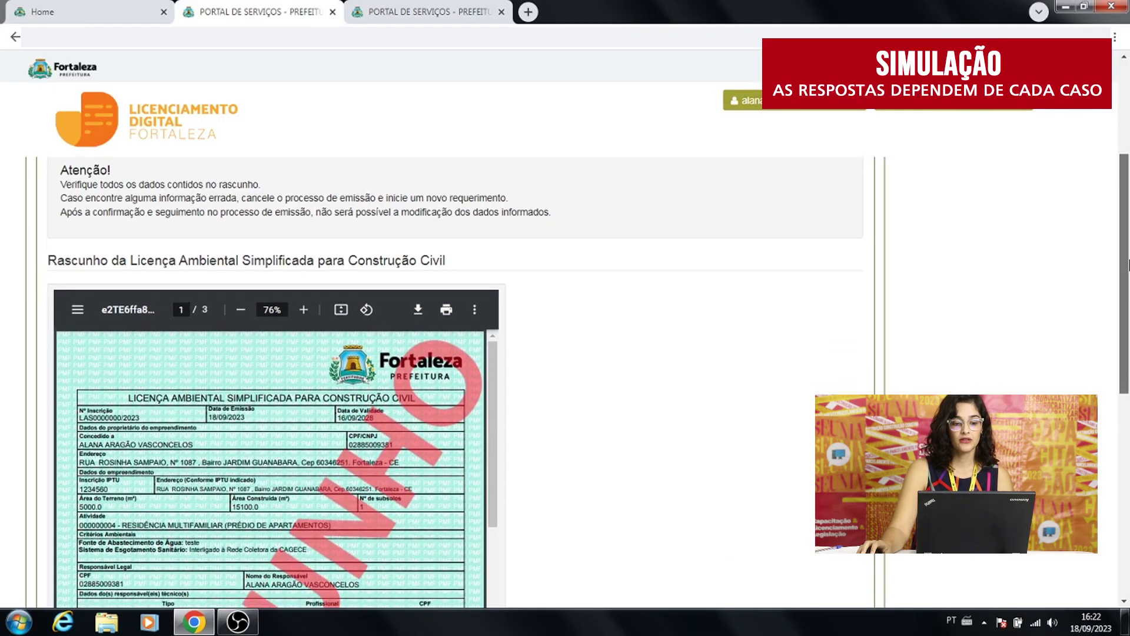
scroll(1127, 333, down, 2)
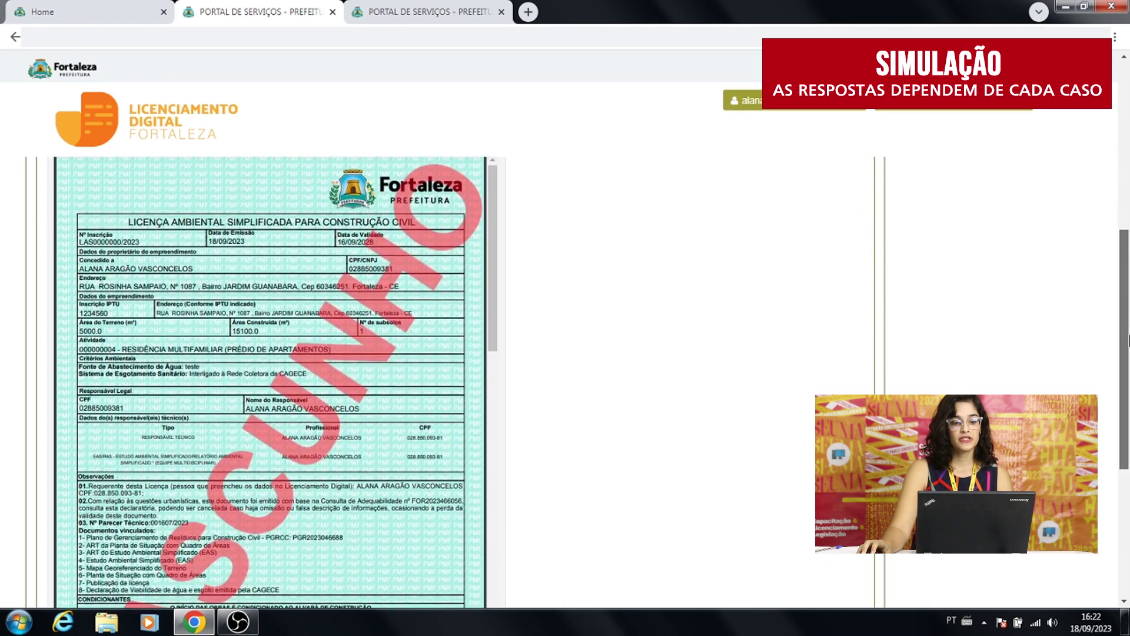
drag(1128, 350, 1128, 340)
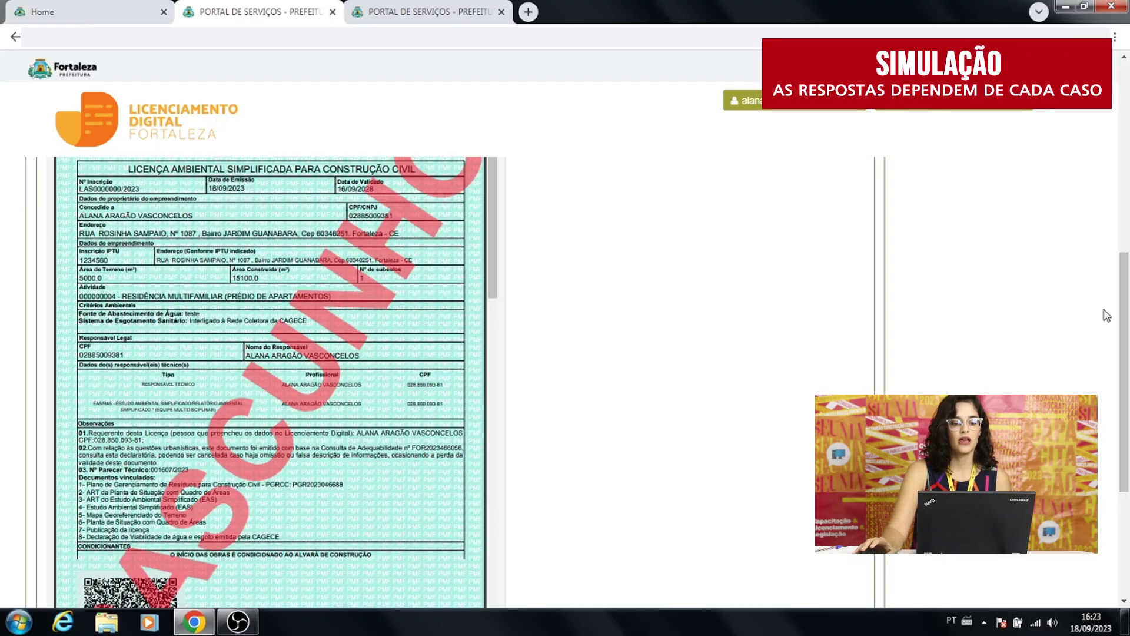
scroll(721, 302, down, 2)
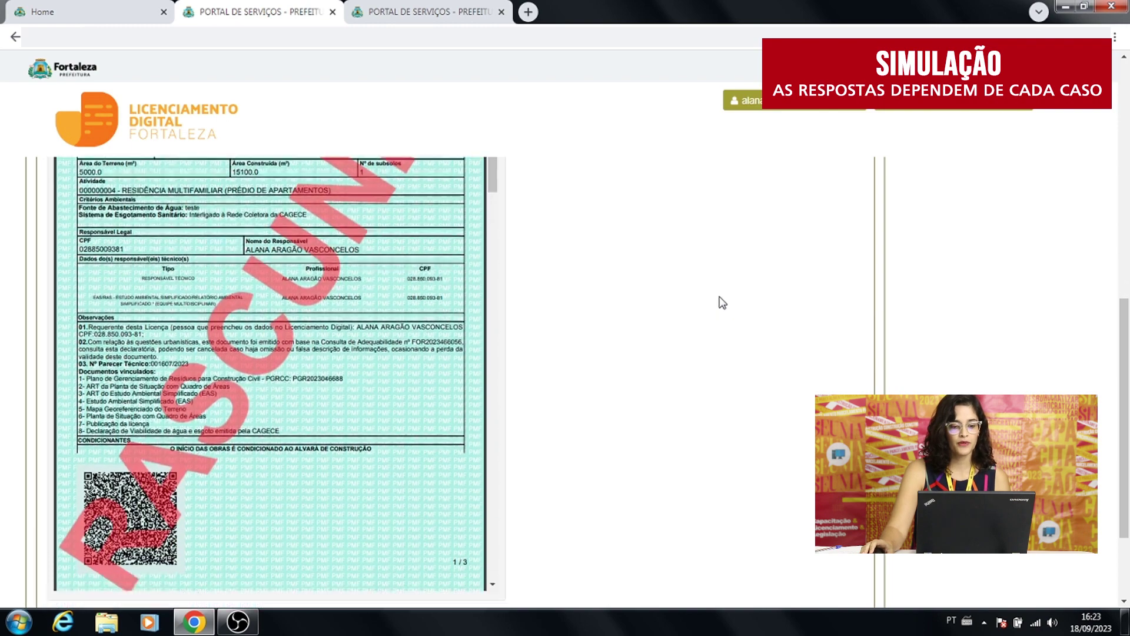
scroll(721, 302, down, 2)
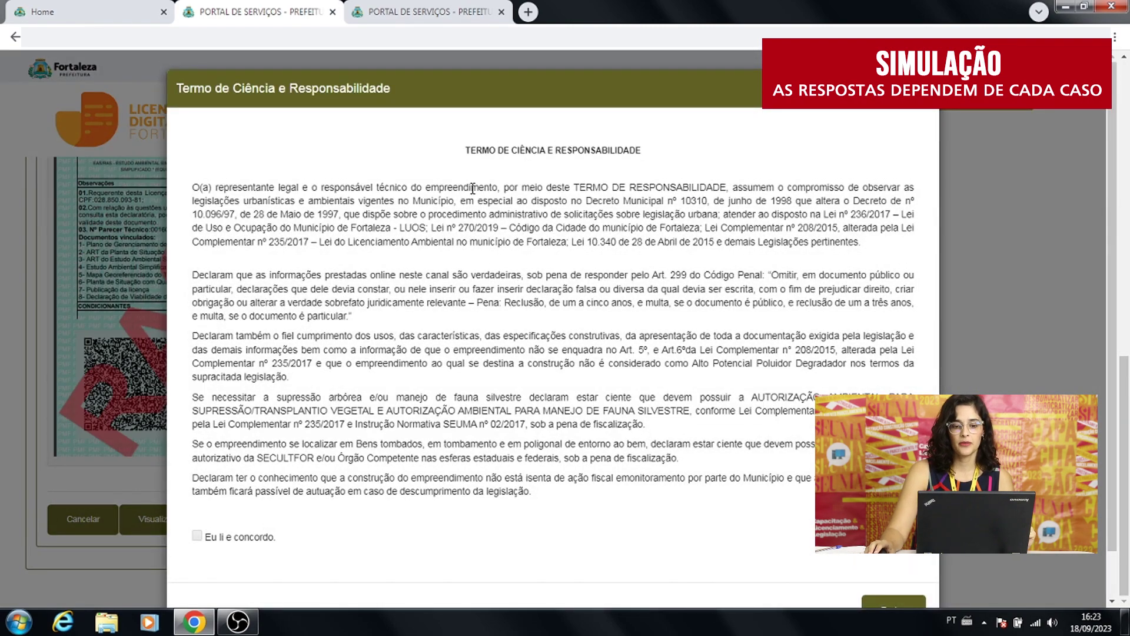
scroll(371, 277, down, 2)
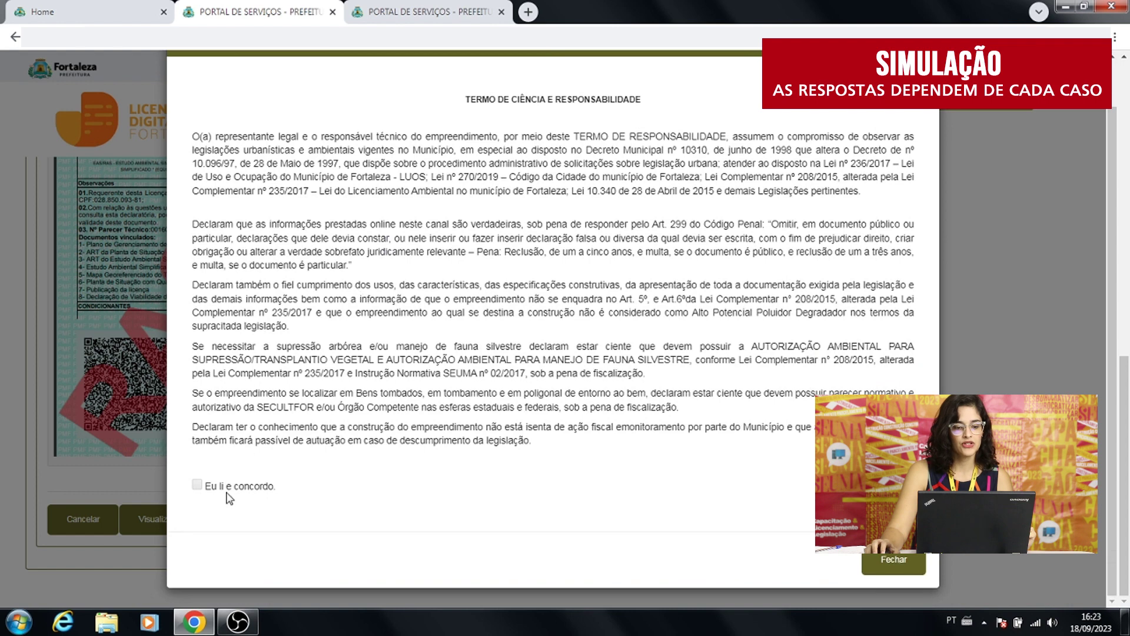
click(198, 486)
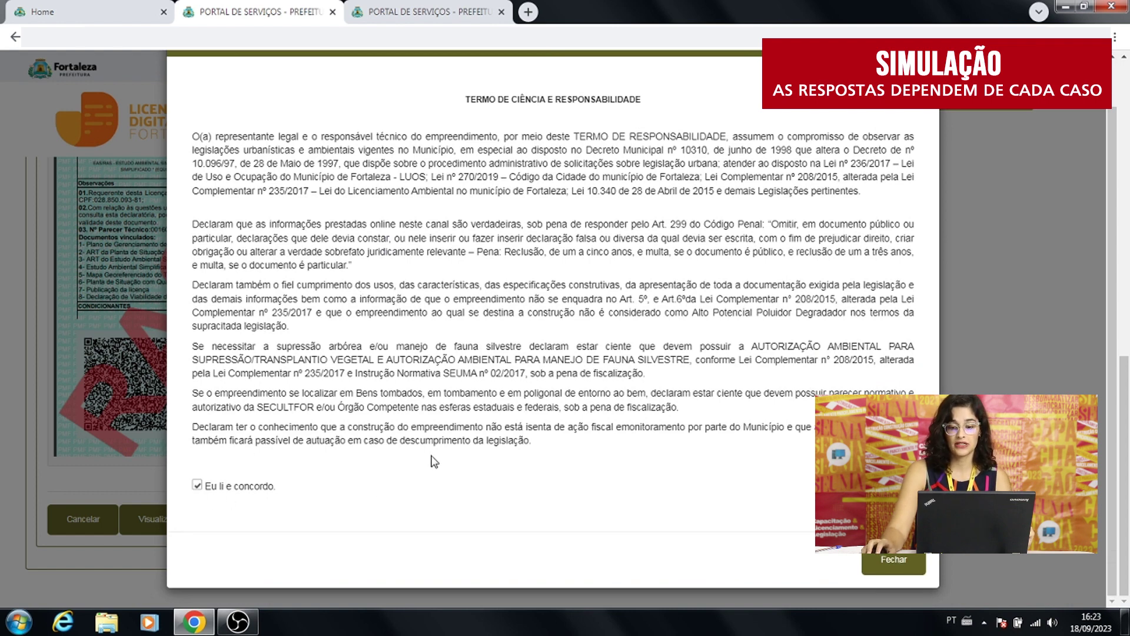
click(869, 567)
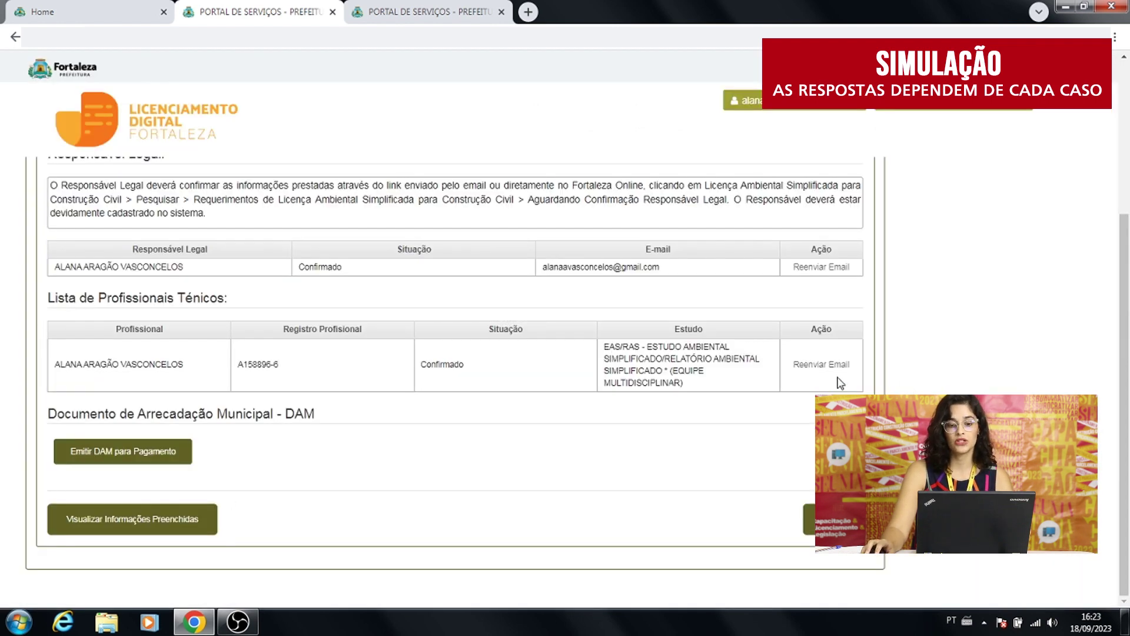
scroll(454, 376, up, 2)
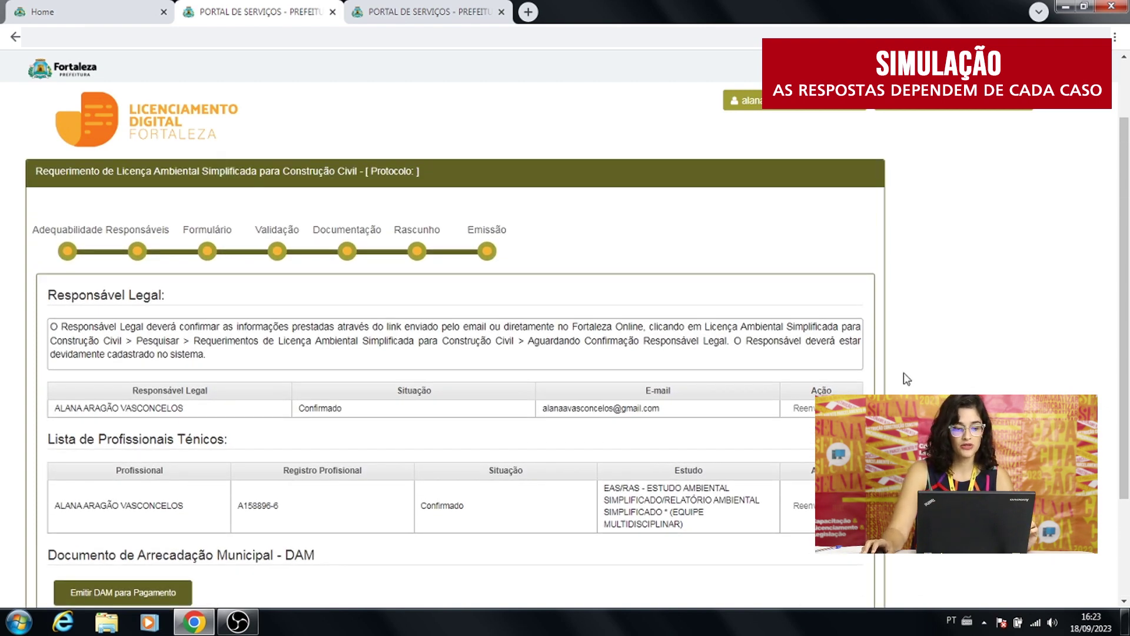
drag(1128, 280, 1123, 322)
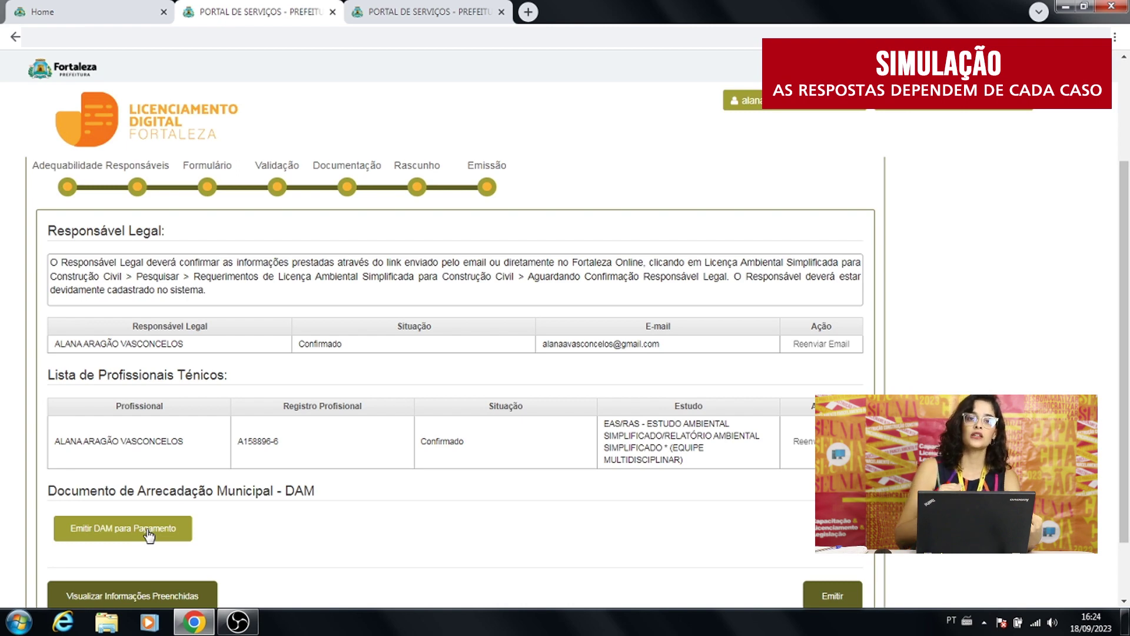
scroll(149, 535, down, 1)
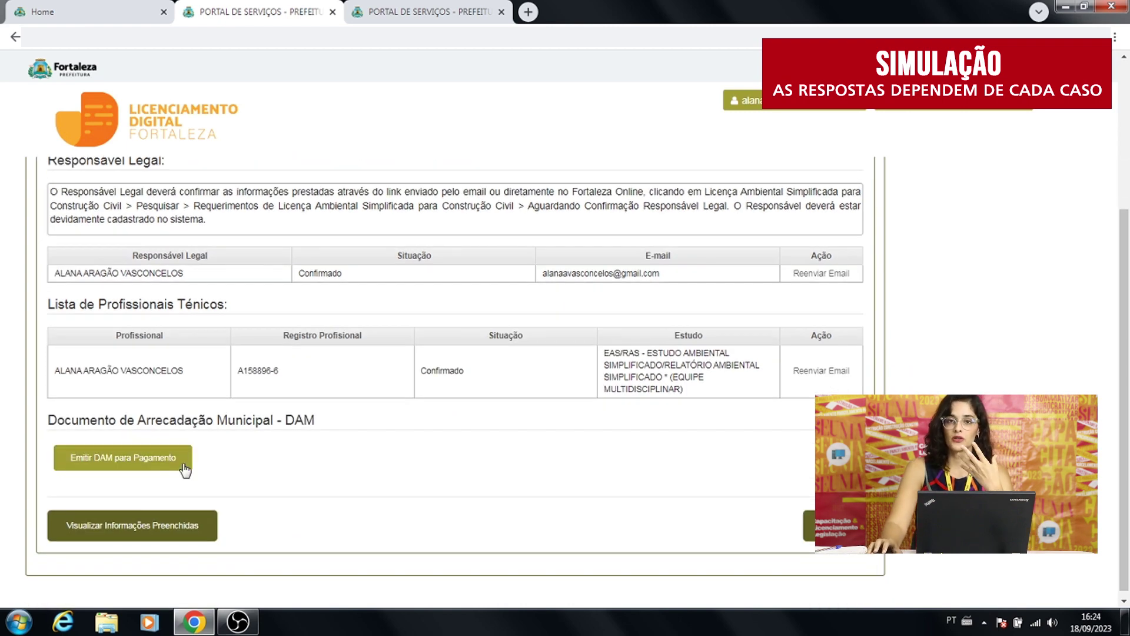